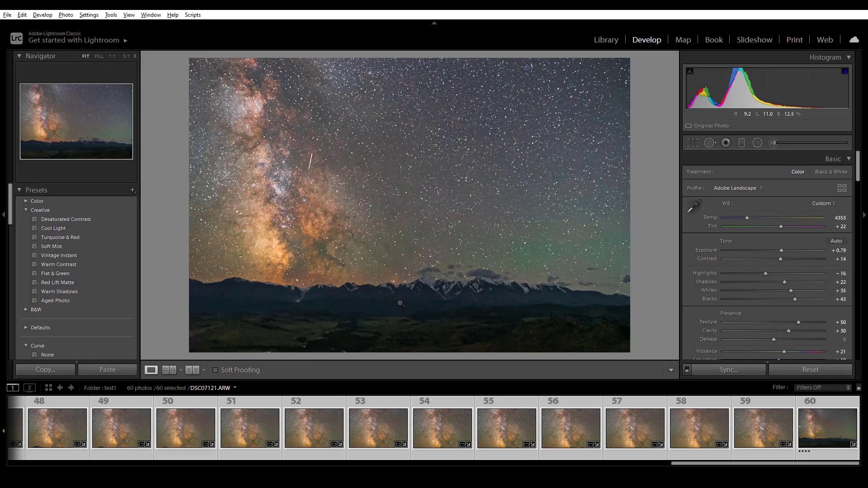
Browse to another frame of the Milky Way timelapse sequence
{"action": "left_click", "coordinate": [426, 421]}
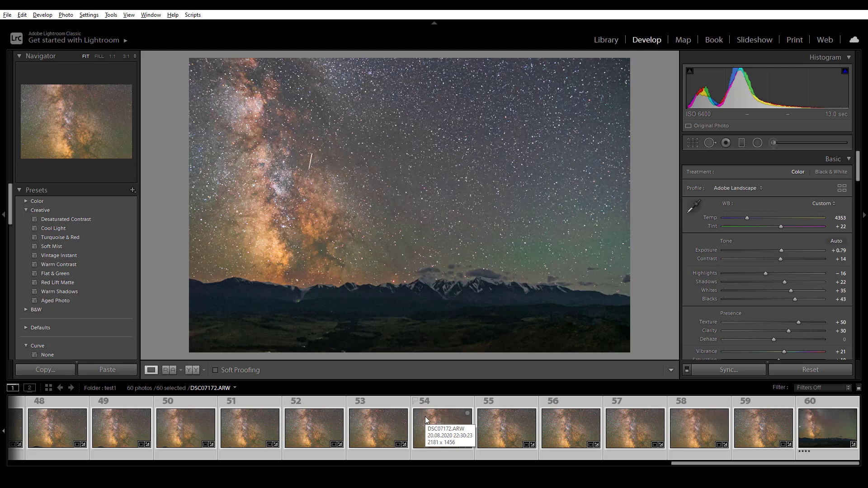
{"action": "scroll", "coordinate": [425, 416], "scroll_direction": "up", "scroll_amount": 3}
{"action": "scroll", "coordinate": [425, 415], "scroll_direction": "up", "scroll_amount": 3}
{"action": "scroll", "coordinate": [425, 415], "scroll_direction": "up", "scroll_amount": 3}
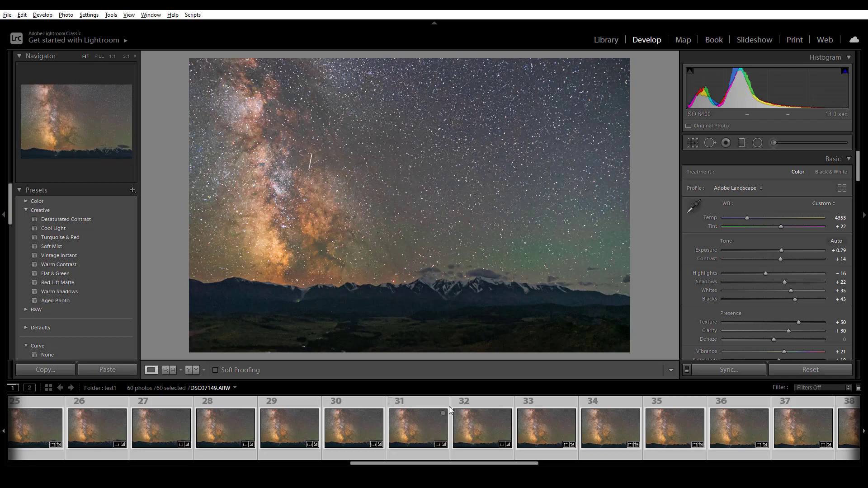
Export all 60 frames with the 4k JPG preset, overwrite old copies, and load them into StarStaX
{"action": "left_click", "coordinate": [7, 15]}
{"action": "mouse_move", "coordinate": [37, 156]}
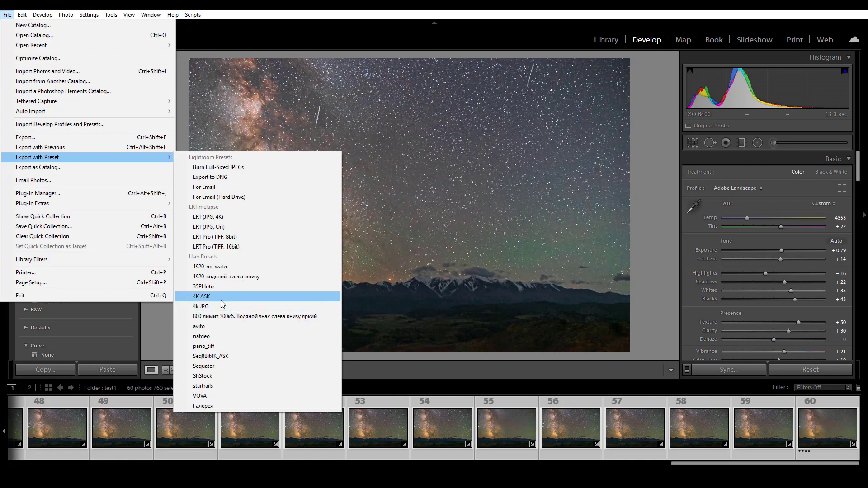
{"action": "left_click", "coordinate": [221, 308]}
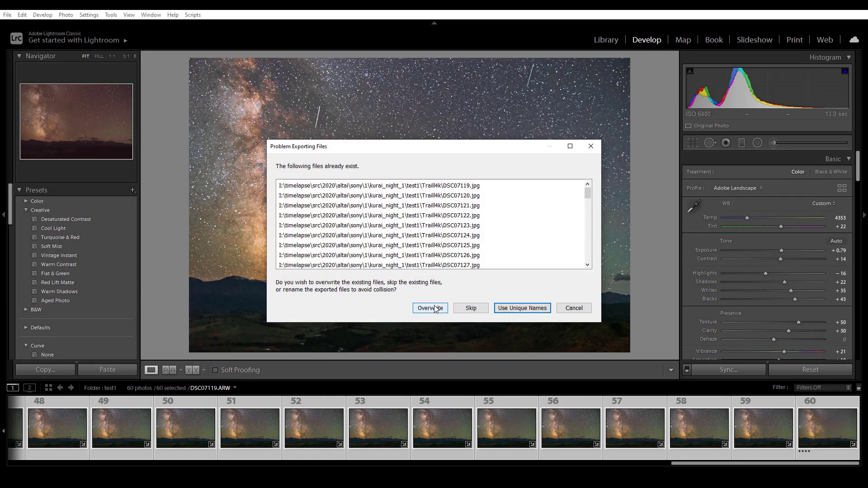
{"action": "left_click", "coordinate": [430, 307]}
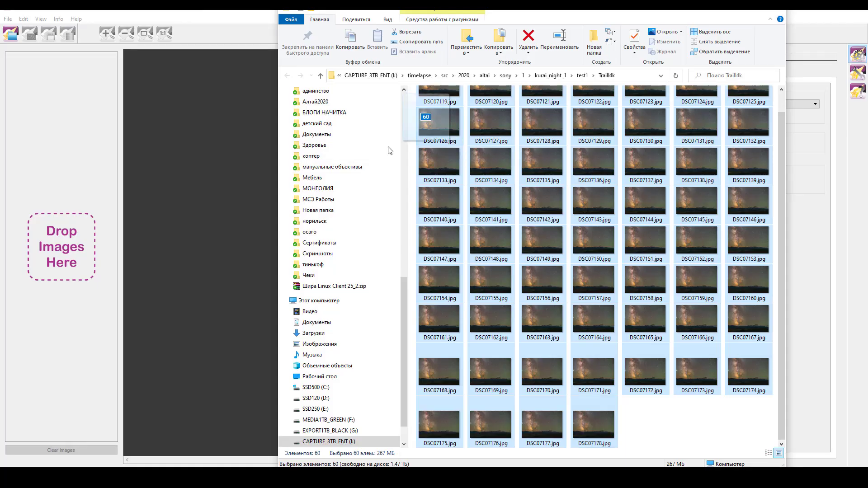
{"action": "left_click_drag", "start_coordinate": [436, 122], "coordinate": [76, 157]}
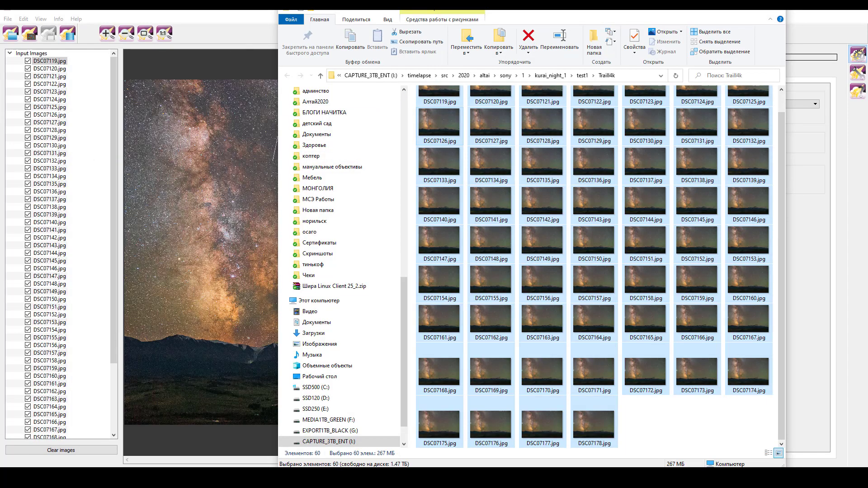
Average-blend the 60 loaded frames in StarStaX and save the stacked result as a JPEG
{"action": "left_click", "coordinate": [232, 47]}
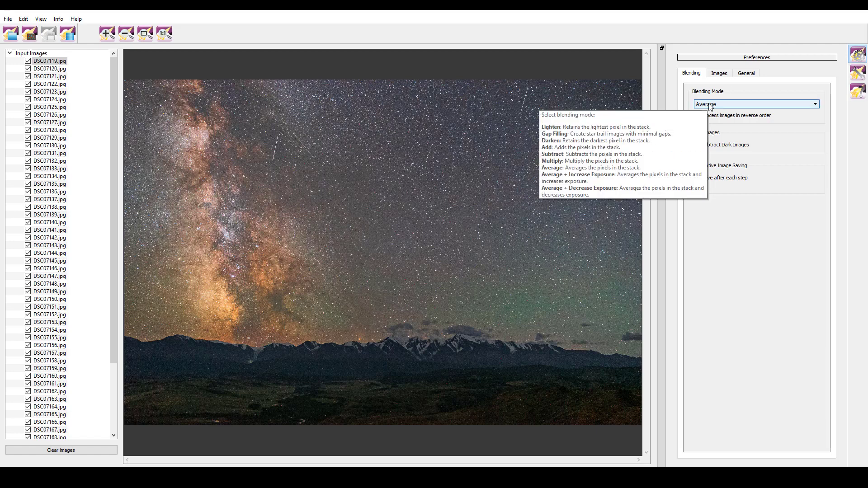
{"action": "left_click", "coordinate": [71, 37]}
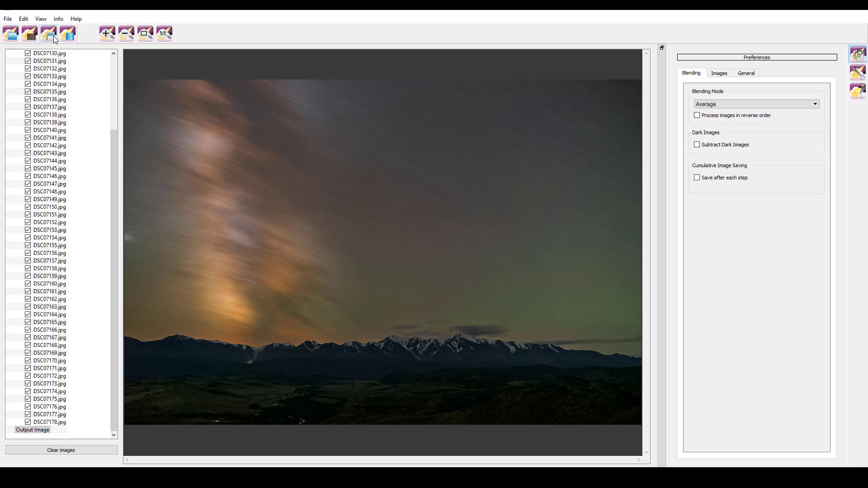
{"action": "left_click", "coordinate": [55, 38]}
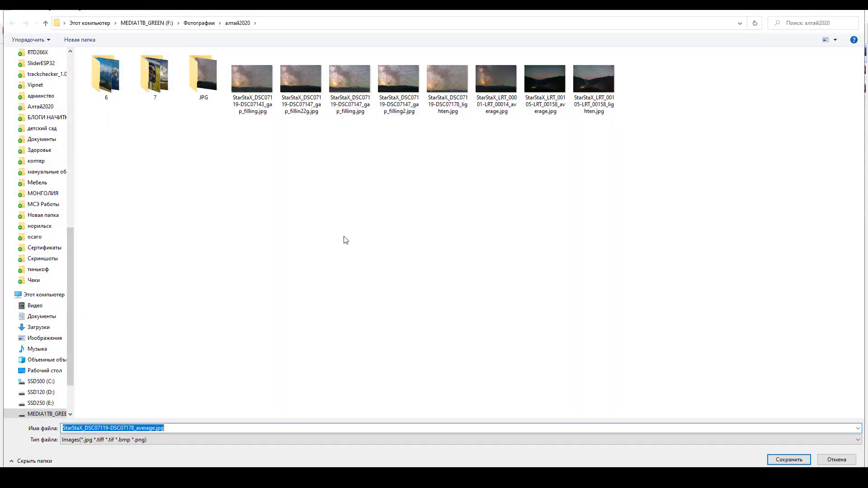
{"action": "left_click", "coordinate": [784, 460]}
{"action": "left_click", "coordinate": [483, 265]}
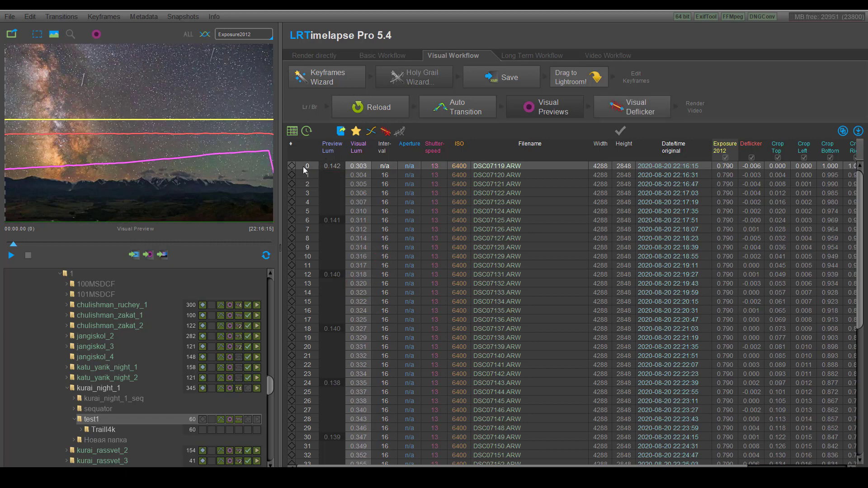
Select frame 59 in LRTimelapse and save the sequence's keyframe metadata
{"action": "scroll", "coordinate": [300, 263], "scroll_direction": "down", "scroll_amount": 9}
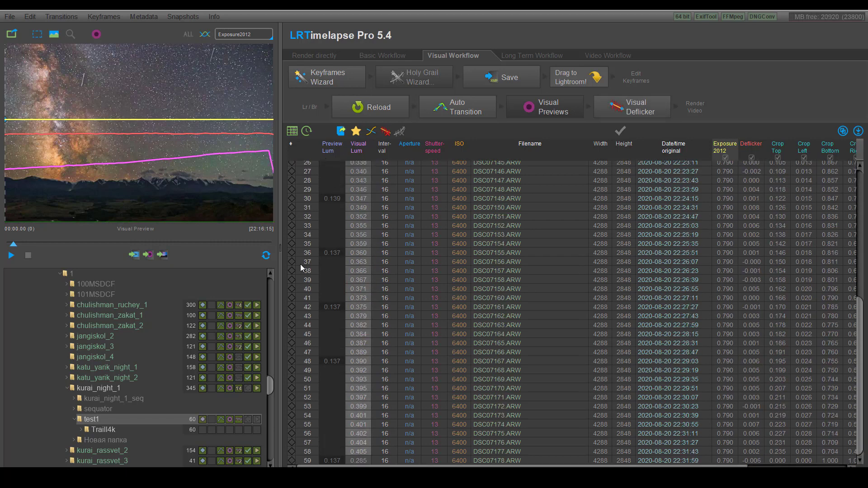
{"action": "left_click", "coordinate": [293, 461]}
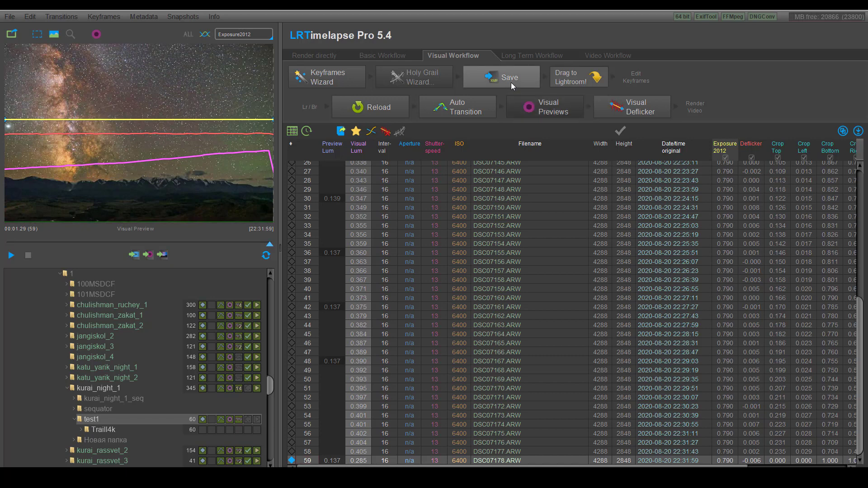
{"action": "left_click", "coordinate": [510, 82]}
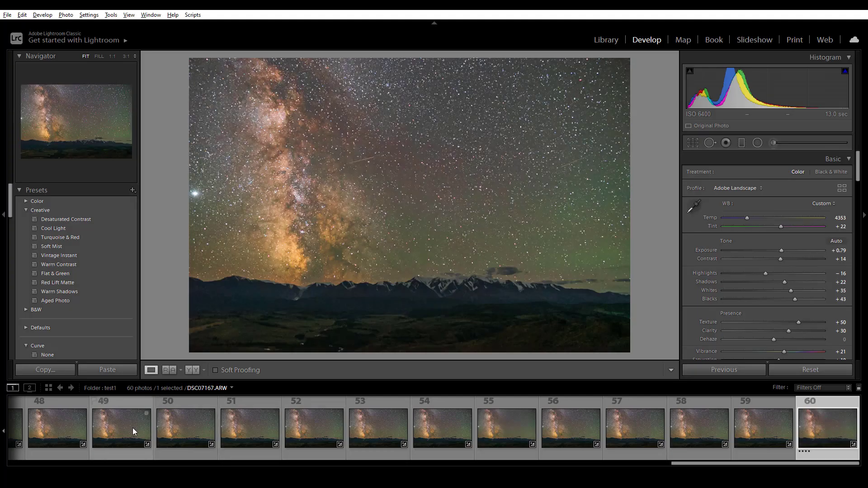
Return to Lightroom with the first frame of the sequence selected
{"action": "key", "text": "Home"}
{"action": "left_click", "coordinate": [40, 432]}
{"action": "scroll", "coordinate": [802, 430], "scroll_direction": "down", "scroll_amount": 15}
Read metadata from files for the first and last frames, then pick the last frame for cropping
{"action": "left_click", "coordinate": [814, 434], "text": "ctrl"}
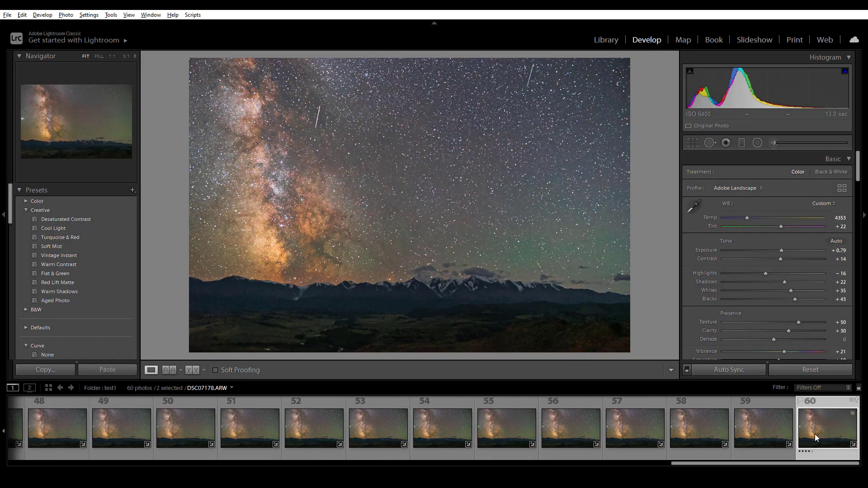
{"action": "right_click", "coordinate": [815, 434]}
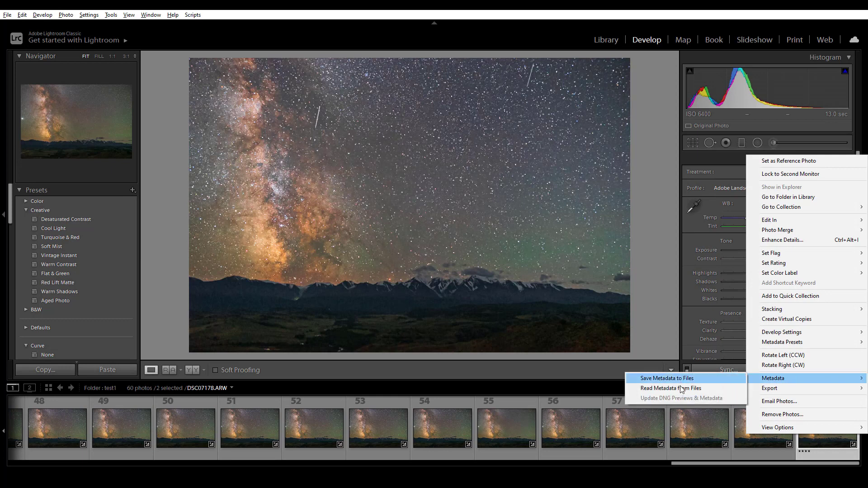
{"action": "left_click", "coordinate": [681, 388]}
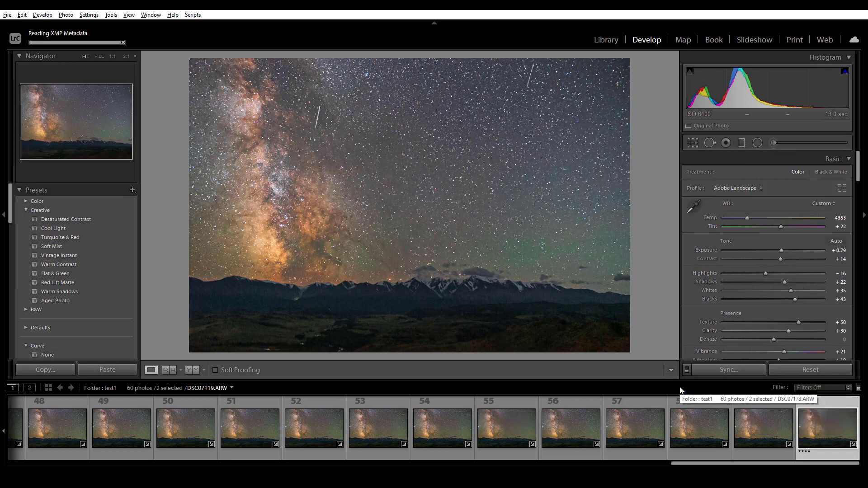
{"action": "left_click", "coordinate": [824, 404]}
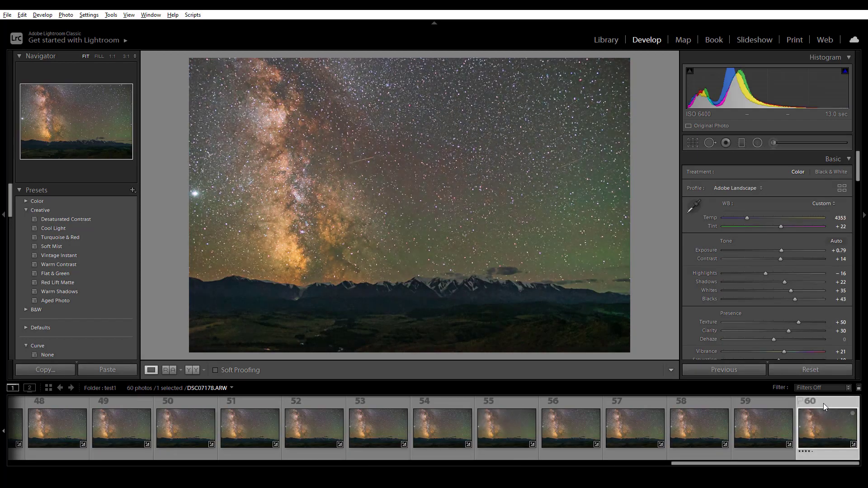
{"action": "left_click", "coordinate": [693, 143]}
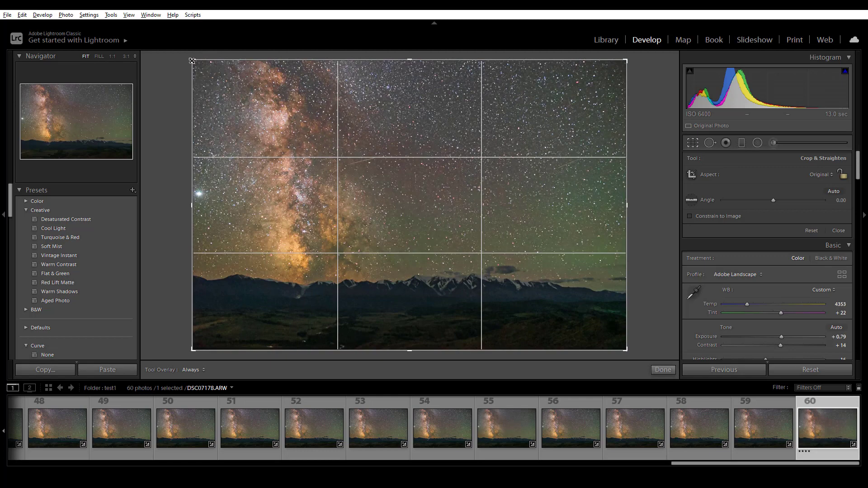
Crop the last frame tighter around the Milky Way and mountains
{"action": "left_click_drag", "start_coordinate": [191, 60], "coordinate": [225, 81]}
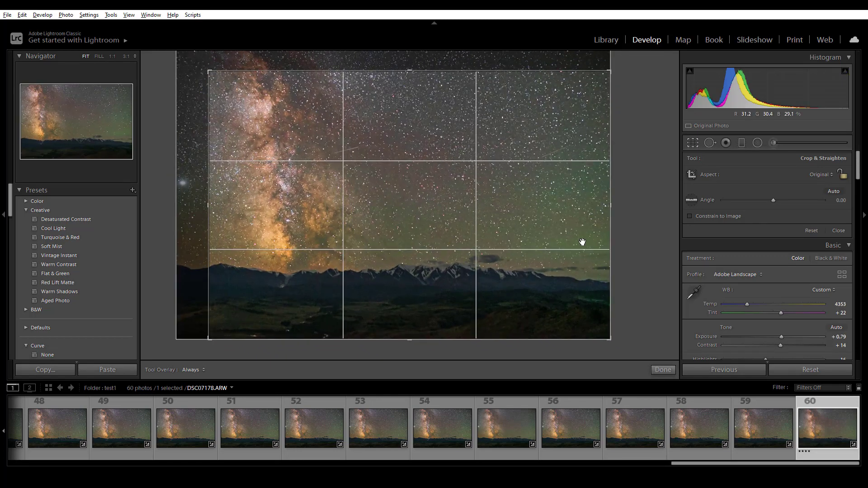
{"action": "mouse_move", "coordinate": [610, 339]}
{"action": "left_mouse_down"}
{"action": "mouse_move", "coordinate": [594, 312]}
{"action": "mouse_move", "coordinate": [603, 316]}
{"action": "left_mouse_up"}
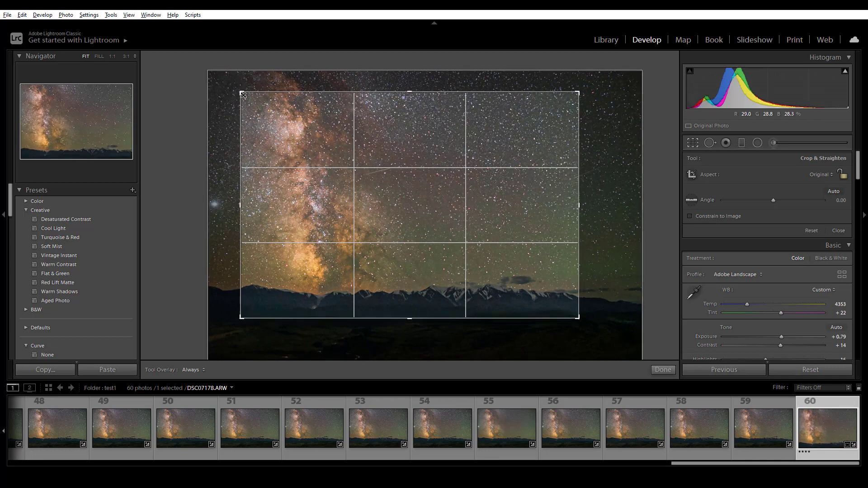
{"action": "left_click_drag", "start_coordinate": [240, 91], "coordinate": [248, 97]}
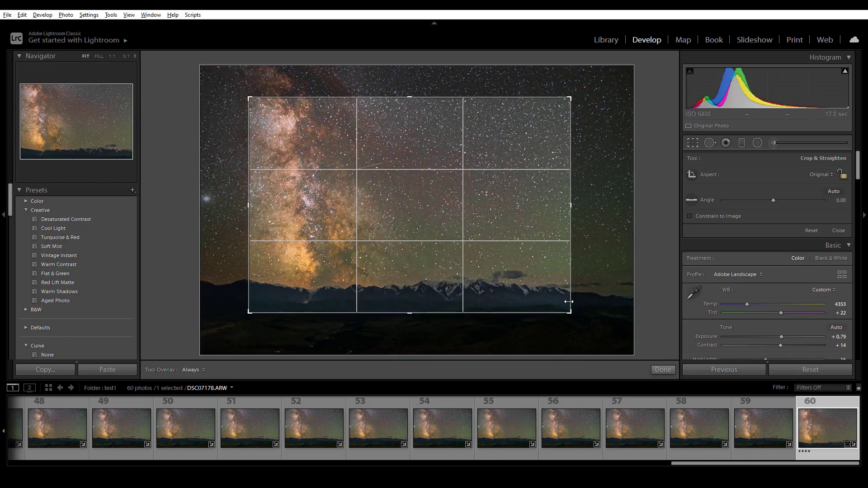
{"action": "left_click_drag", "start_coordinate": [569, 312], "coordinate": [573, 314]}
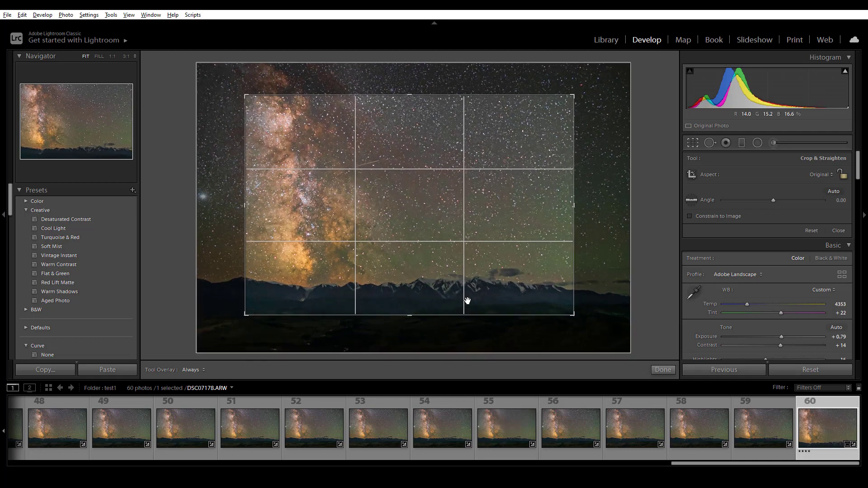
{"action": "key", "text": "Return"}
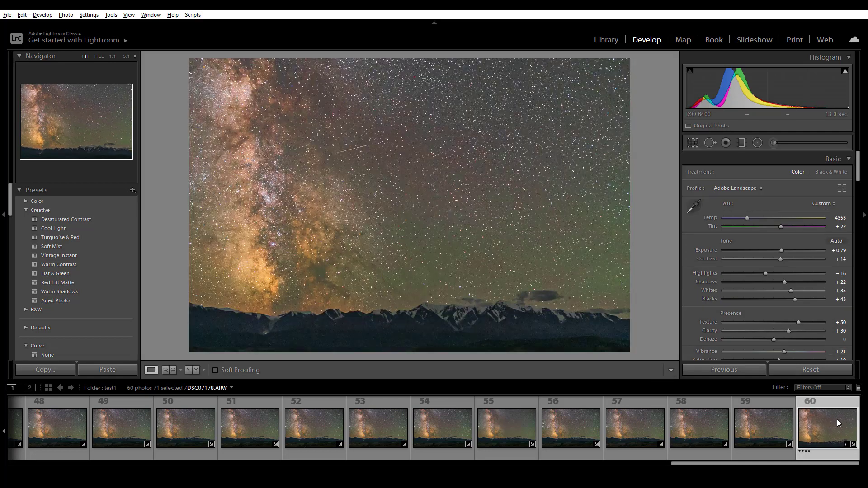
Save the cropped frame's metadata to file and switch to LRTimelapse
{"action": "right_click", "coordinate": [829, 419]}
{"action": "mouse_move", "coordinate": [772, 362]}
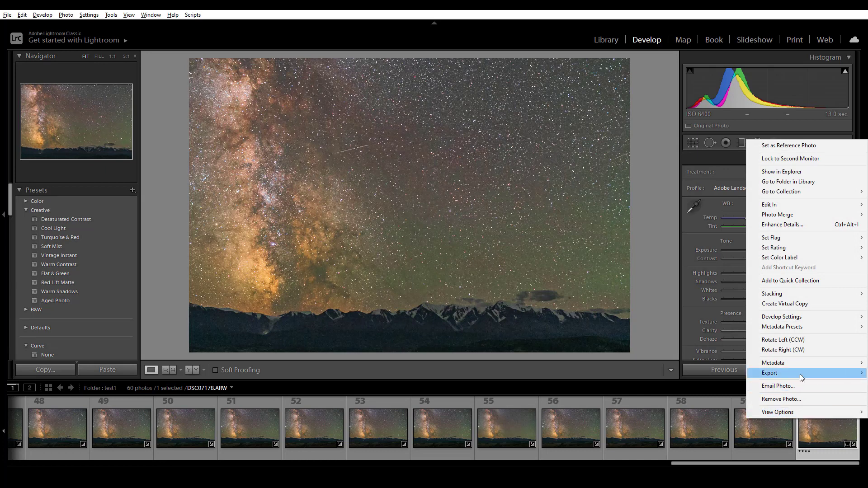
{"action": "left_click", "coordinate": [686, 366]}
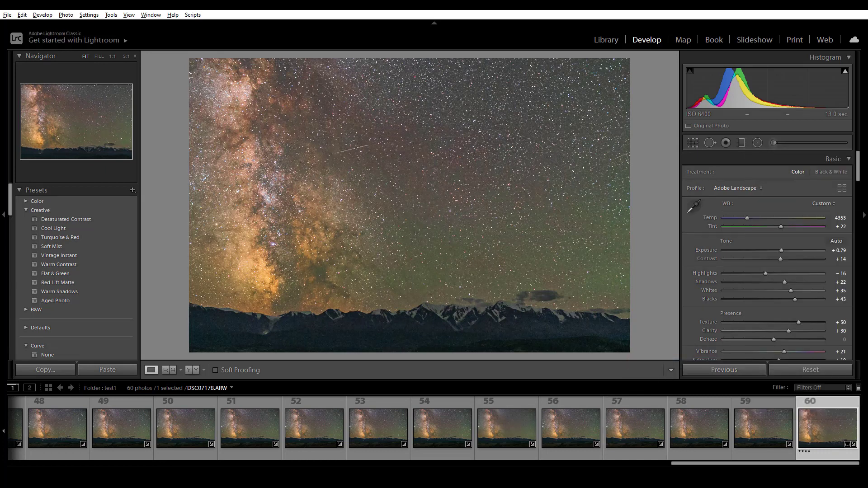
{"action": "key", "text": "alt+Tab"}
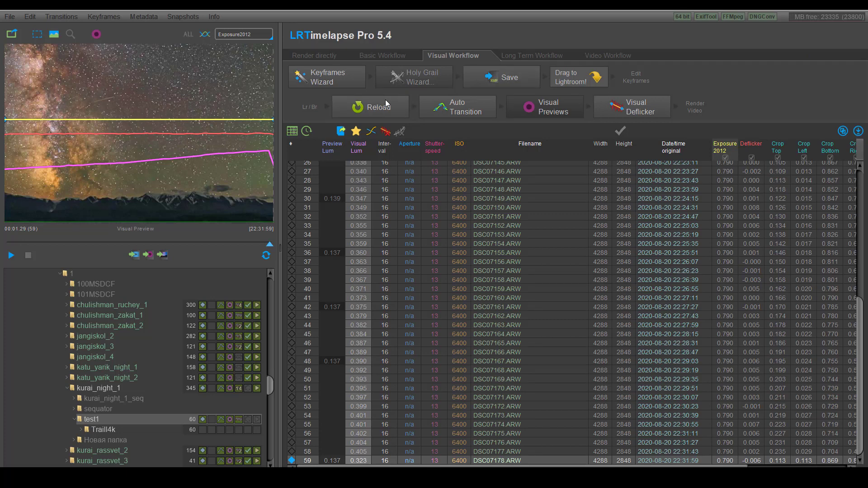
Reload the sequence, auto-transition the crop across all frames, and rebuild visual previews
{"action": "left_click", "coordinate": [385, 104]}
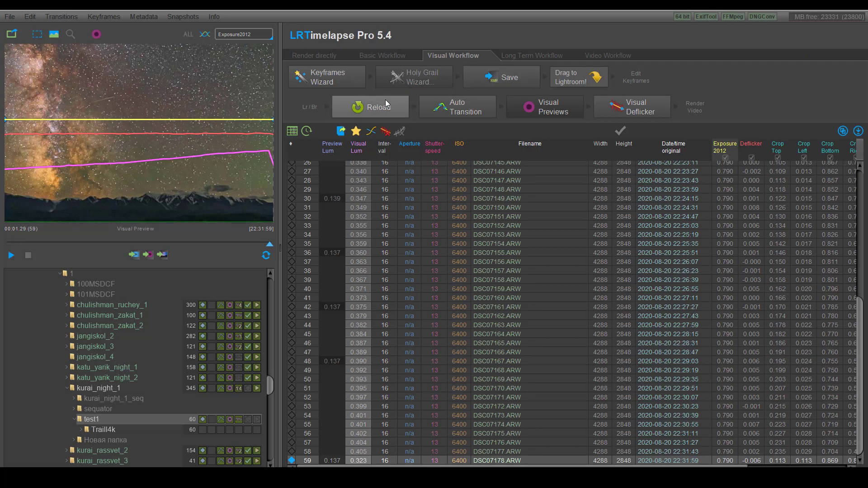
{"action": "left_click", "coordinate": [464, 108]}
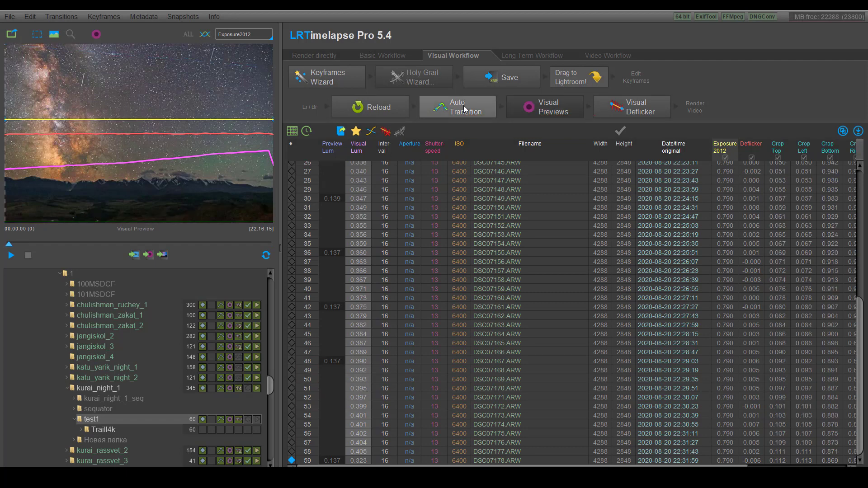
{"action": "left_click", "coordinate": [546, 104]}
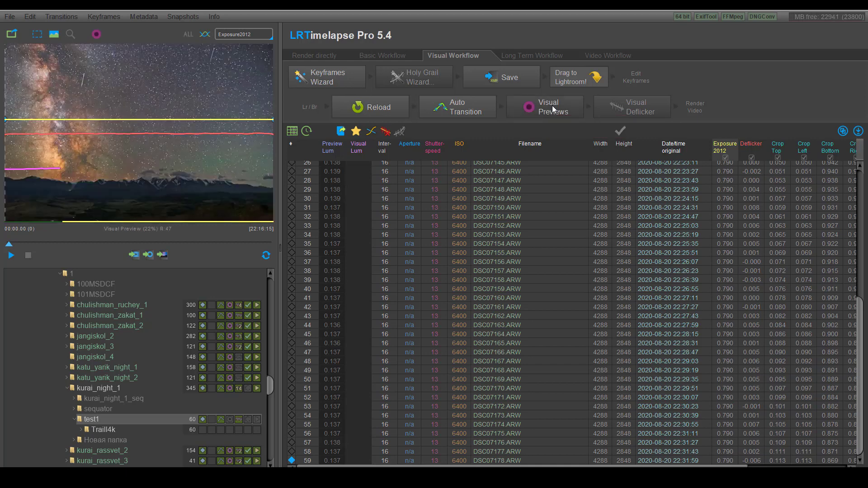
Play back the timelapse preview, then select all 60 frames in Lightroom
{"action": "left_click", "coordinate": [6, 258]}
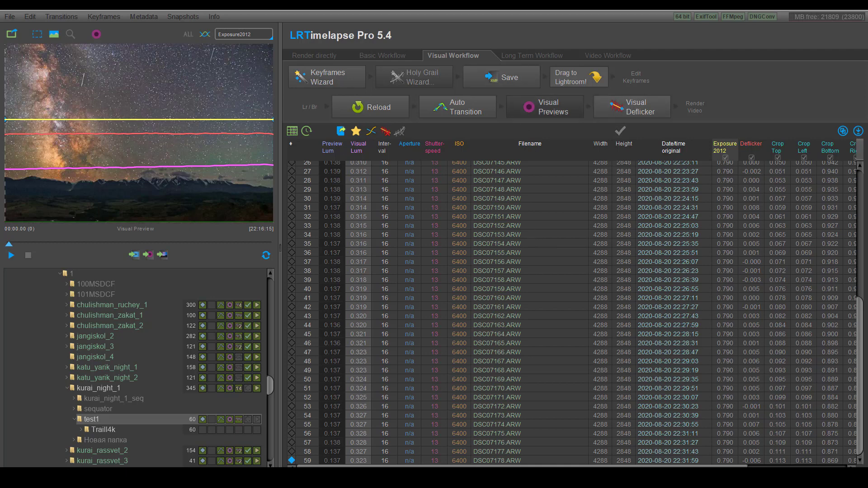
{"action": "key", "text": "alt+Tab"}
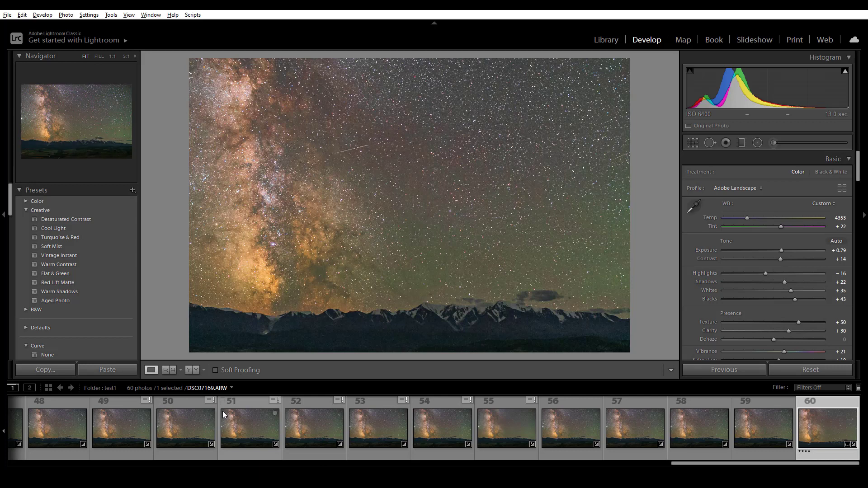
{"action": "key", "text": "ctrl+a"}
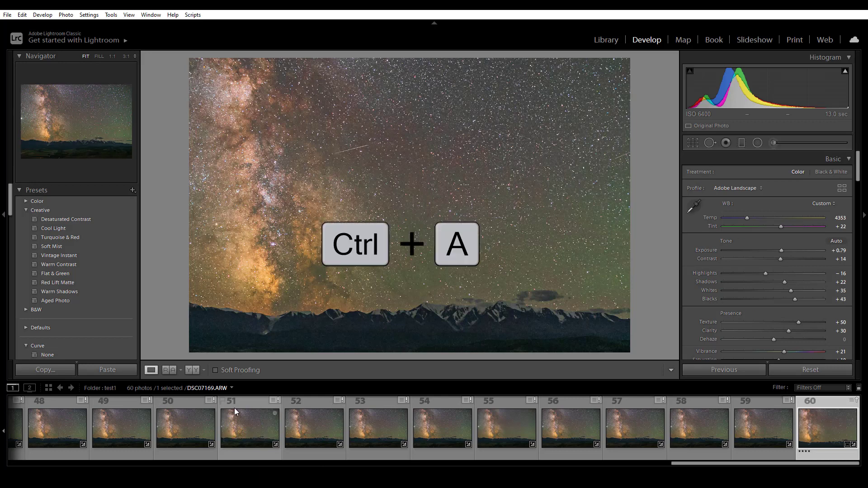
Reload all 60 frames' metadata, re-export them as 4k JPG over old copies, and clear StarStaX
{"action": "right_click", "coordinate": [242, 410]}
{"action": "mouse_move", "coordinate": [269, 351]}
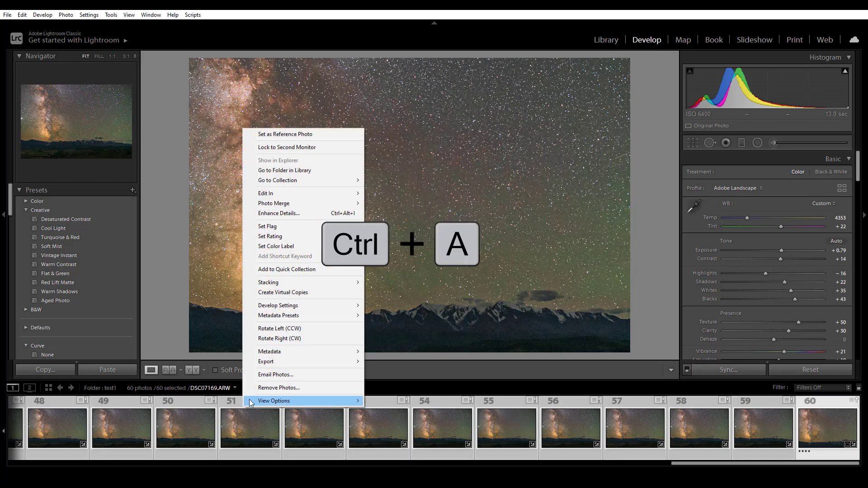
{"action": "left_click", "coordinate": [405, 360]}
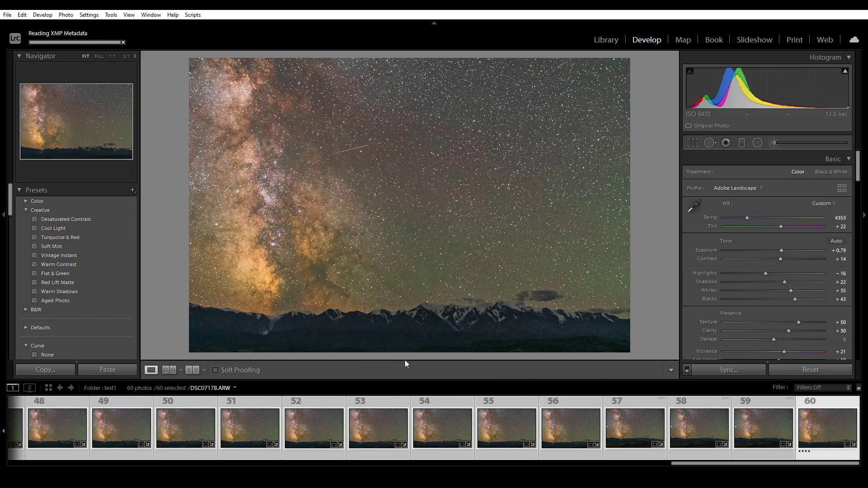
{"action": "left_click", "coordinate": [7, 15]}
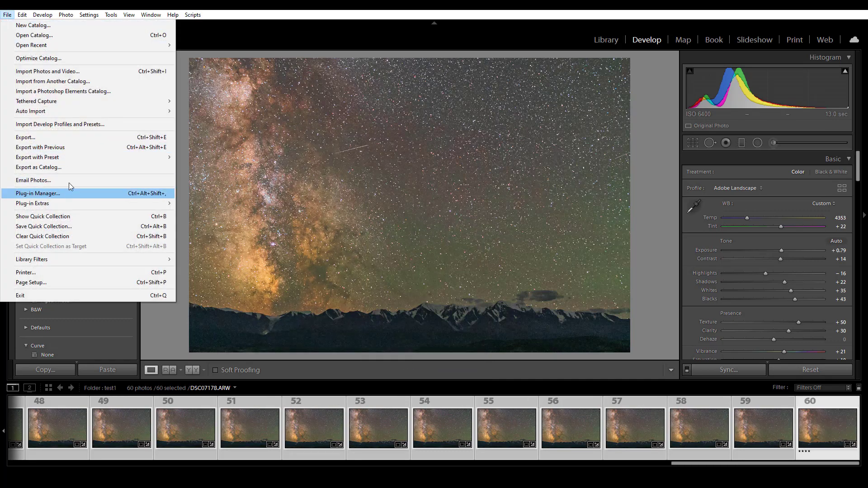
{"action": "mouse_move", "coordinate": [88, 156]}
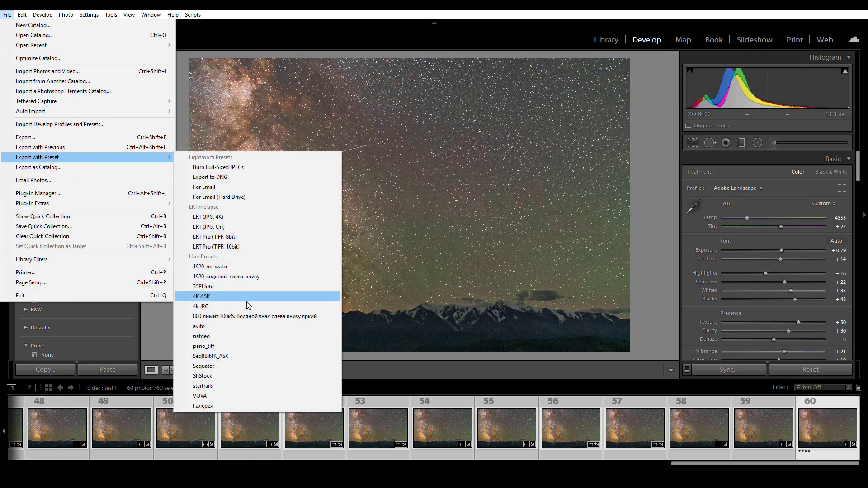
{"action": "left_click", "coordinate": [228, 307]}
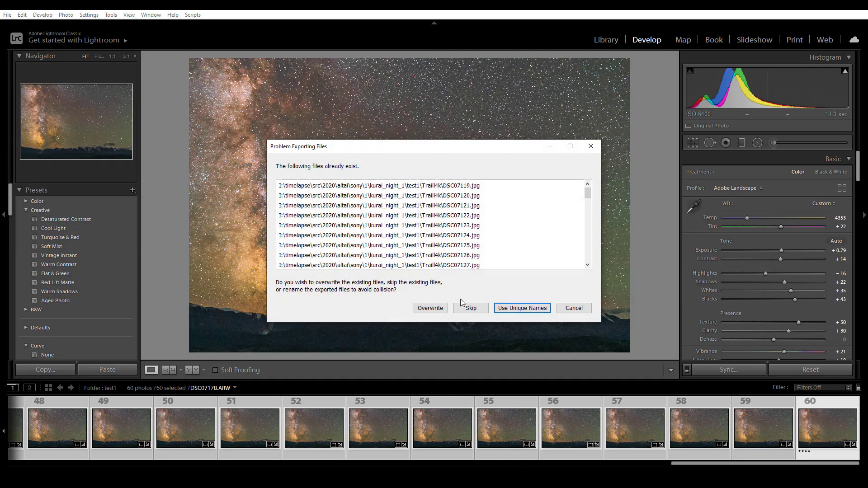
{"action": "left_click", "coordinate": [430, 308]}
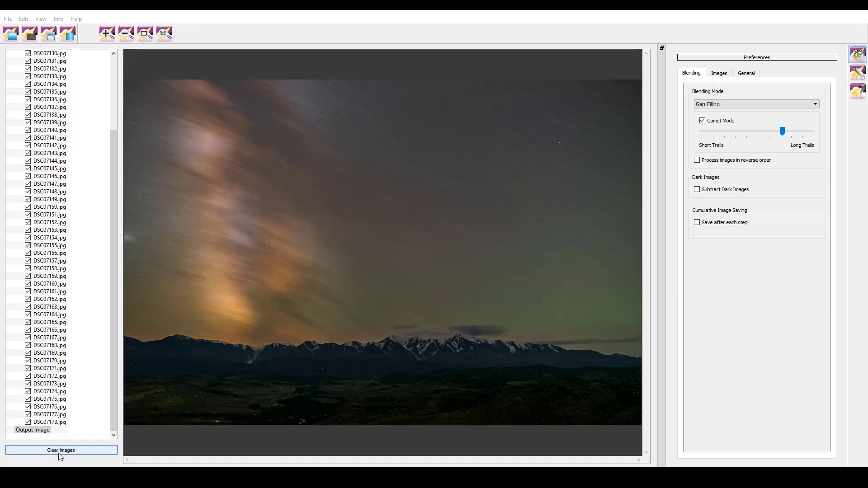
{"action": "left_click", "coordinate": [59, 451]}
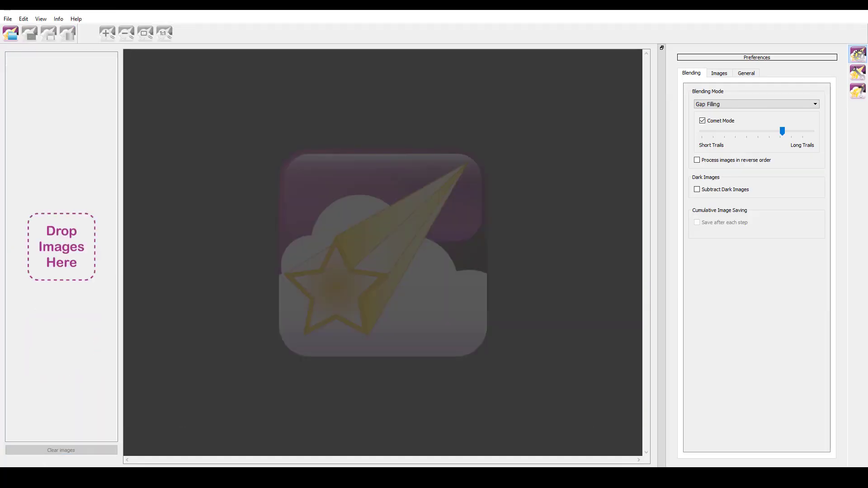
Load all 60 exported 4K frames into StarStaX with Gap Filling blending mode
{"action": "left_click", "coordinate": [152, 436]}
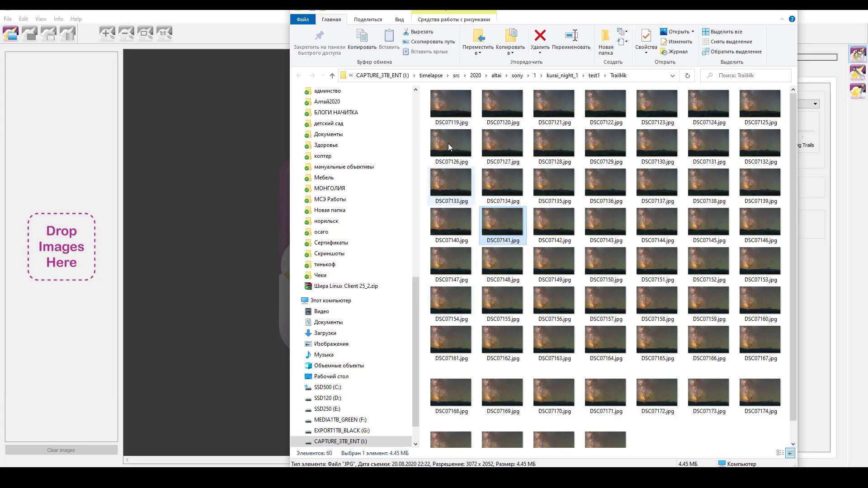
{"action": "key", "text": "ctrl+a"}
{"action": "left_click_drag", "start_coordinate": [449, 102], "coordinate": [91, 244]}
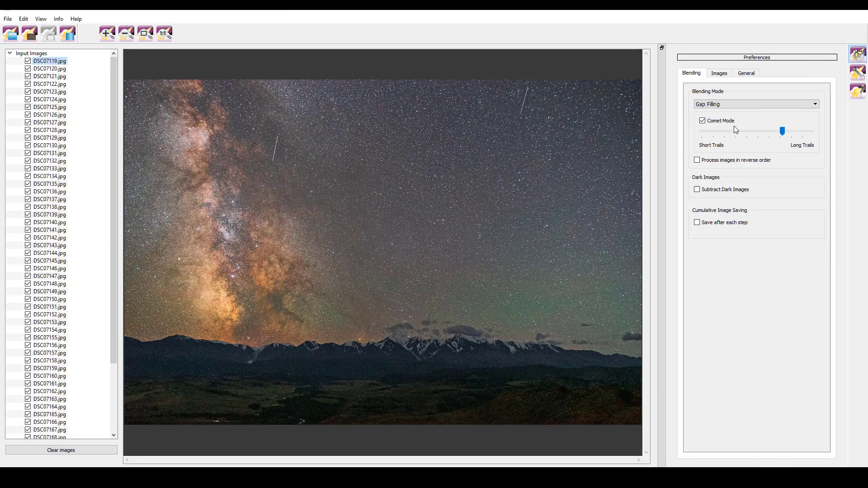
{"action": "left_click", "coordinate": [723, 104]}
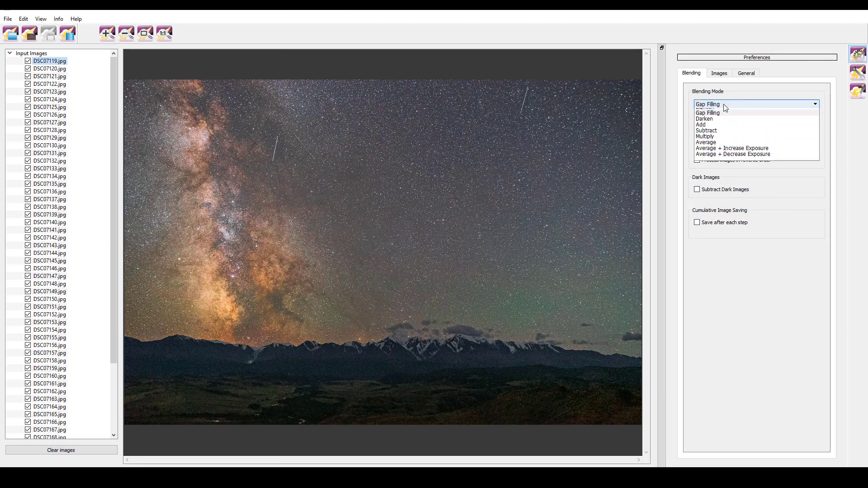
{"action": "left_click", "coordinate": [708, 113]}
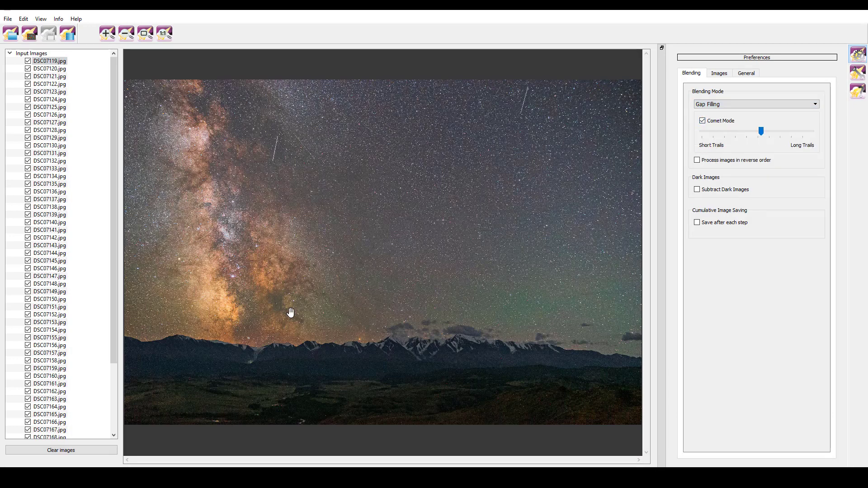
Blend the frames into star trails and fine-tune the gap-filling threshold and amount
{"action": "left_click", "coordinate": [69, 35]}
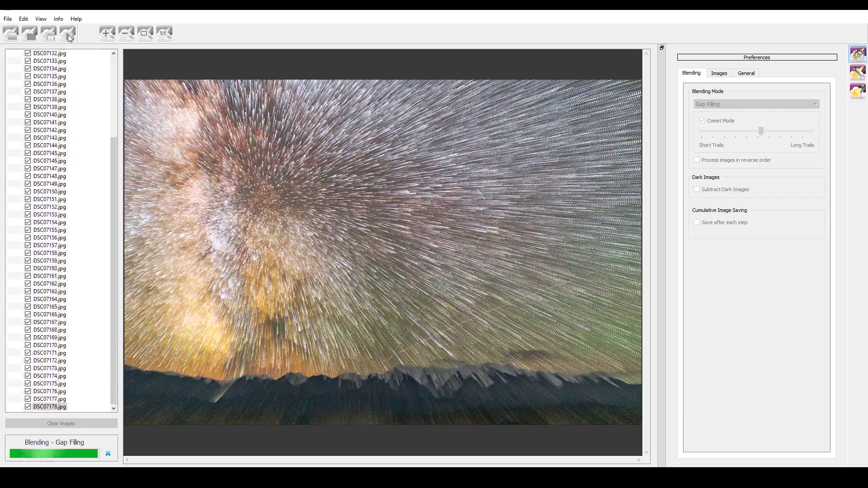
{"action": "left_click", "coordinate": [500, 264]}
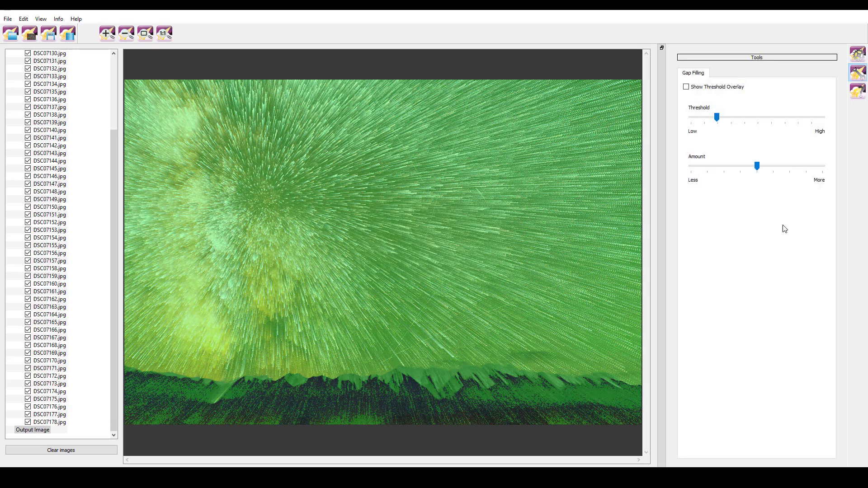
{"action": "left_click_drag", "start_coordinate": [717, 116], "coordinate": [798, 117]}
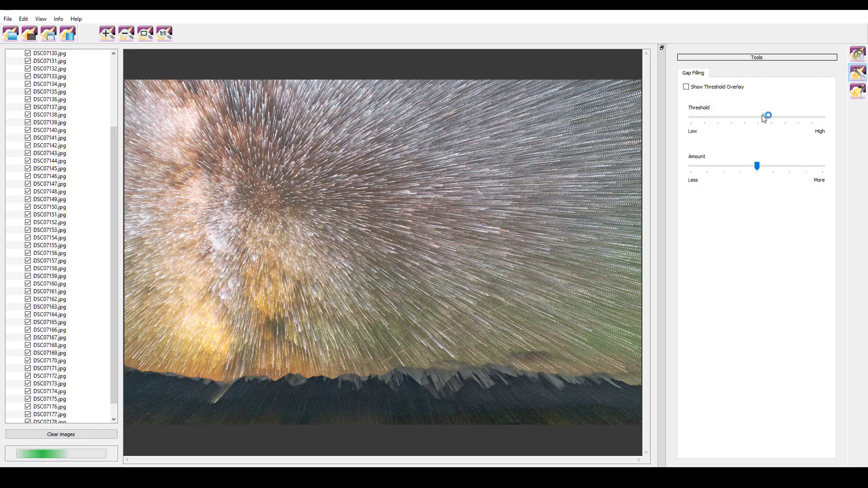
{"action": "left_click_drag", "start_coordinate": [757, 166], "coordinate": [699, 166]}
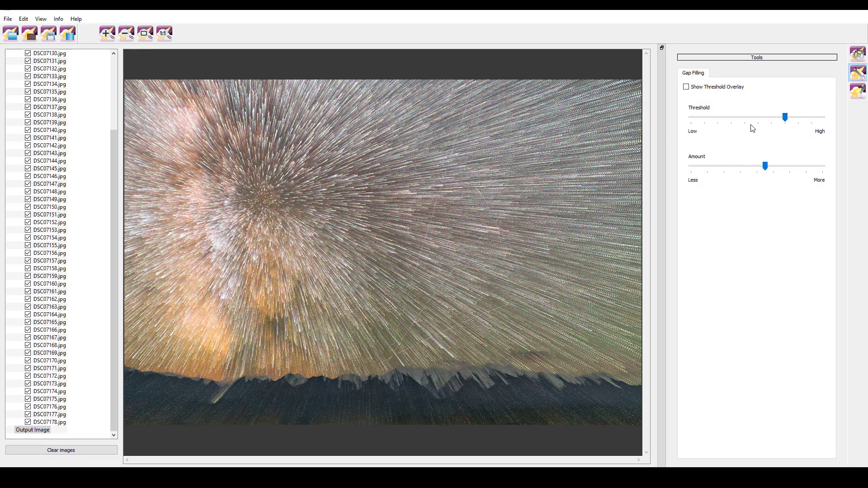
{"action": "left_click_drag", "start_coordinate": [746, 117], "coordinate": [736, 117]}
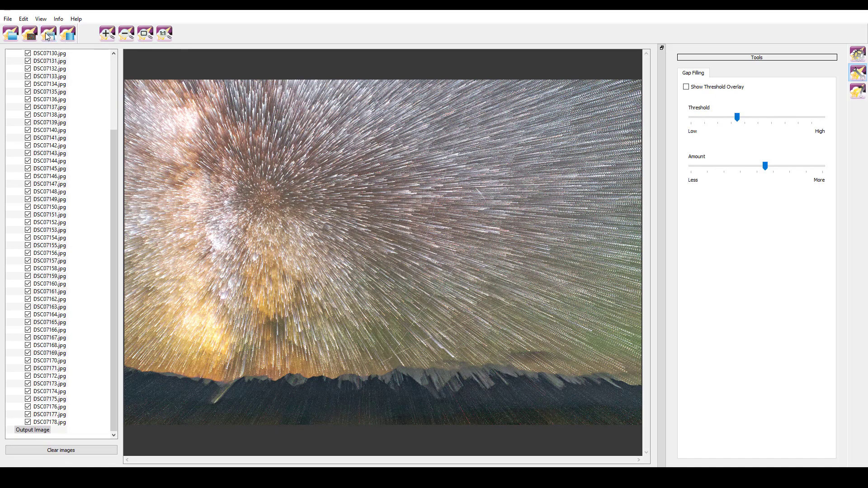
Save the gap_filling JPEG and open both stacked JPGs in Photoshop
{"action": "left_click", "coordinate": [47, 36]}
{"action": "left_click", "coordinate": [789, 460]}
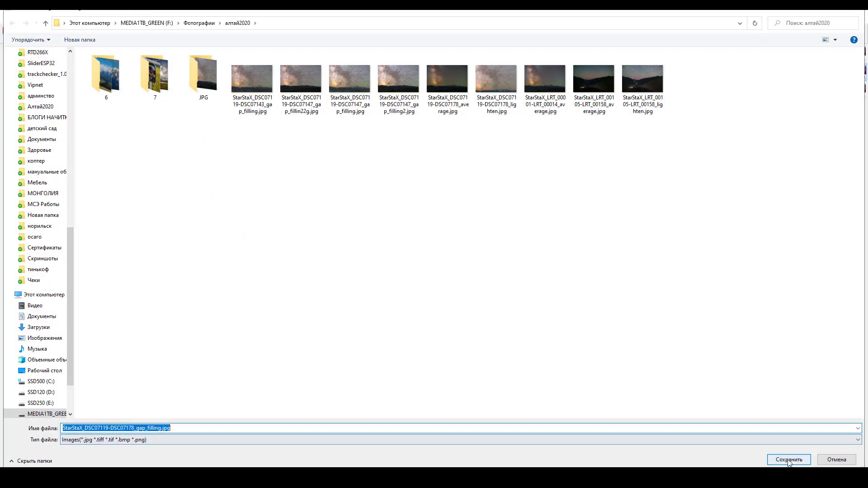
{"action": "left_click", "coordinate": [479, 265]}
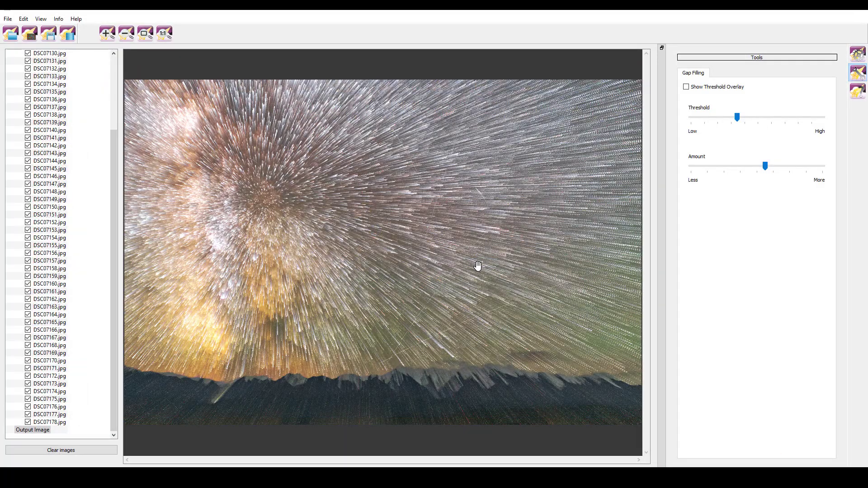
{"action": "key", "text": "ctrl+o"}
{"action": "key", "text": "Return"}
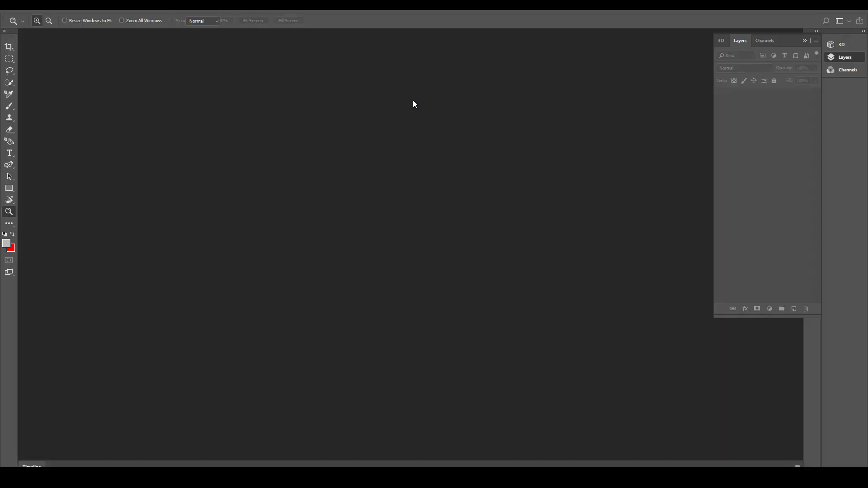
Paste the gap_filling star-trail image as a new layer over the average image
{"action": "key", "text": "ctrl+Tab"}
{"action": "key", "text": "ctrl+a"}
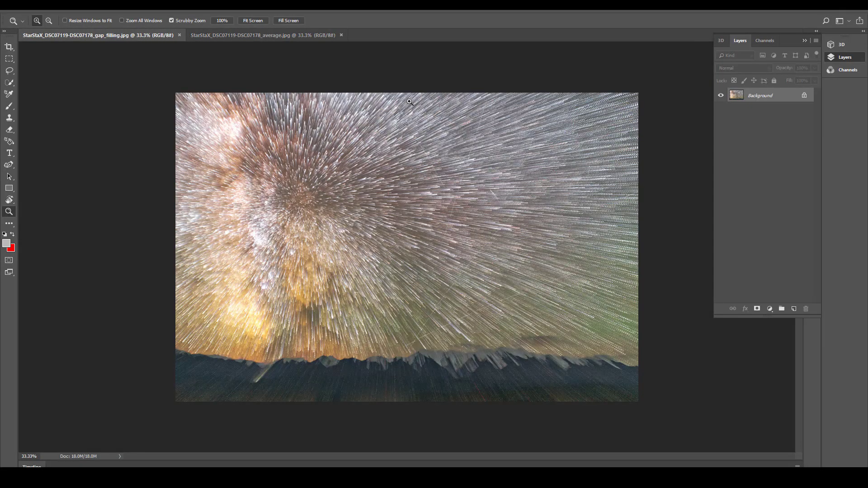
{"action": "key", "text": "ctrl+c"}
{"action": "key", "text": "ctrl+Tab"}
{"action": "key", "text": "ctrl+v"}
Quick-select the sky along the whole mountain ridge
{"action": "key", "text": "w"}
{"action": "left_click_drag", "start_coordinate": [768, 95], "coordinate": [770, 108]}
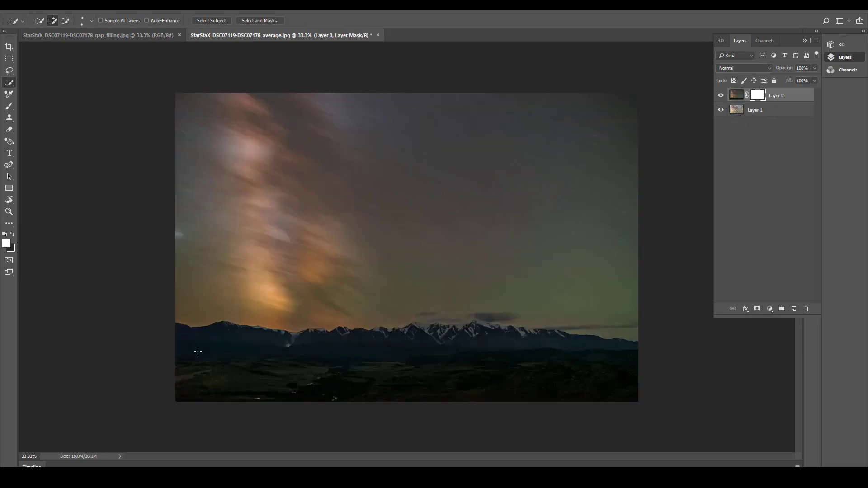
{"action": "scroll", "coordinate": [599, 363], "scroll_direction": "up", "scroll_amount": 5}
{"action": "left_click_drag", "start_coordinate": [407, 325], "coordinate": [655, 316]}
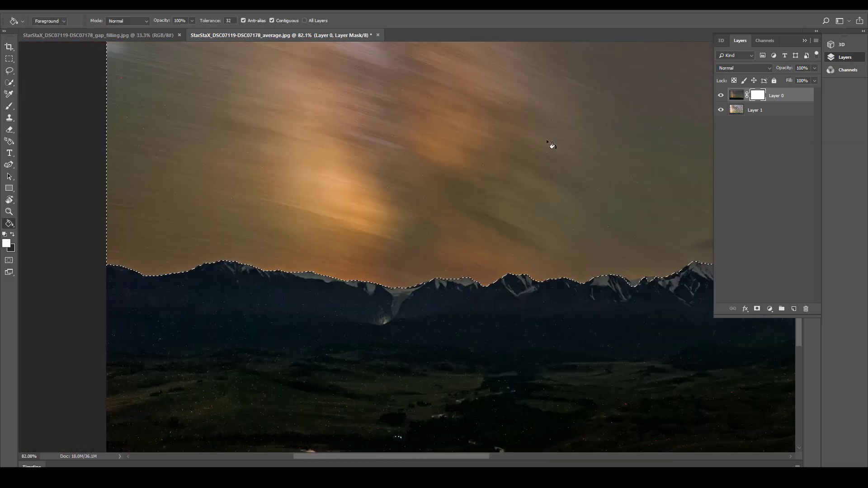
Fill the selected sky area of the layer mask with black
{"action": "key", "text": "x"}
{"action": "left_click", "coordinate": [7, 243]}
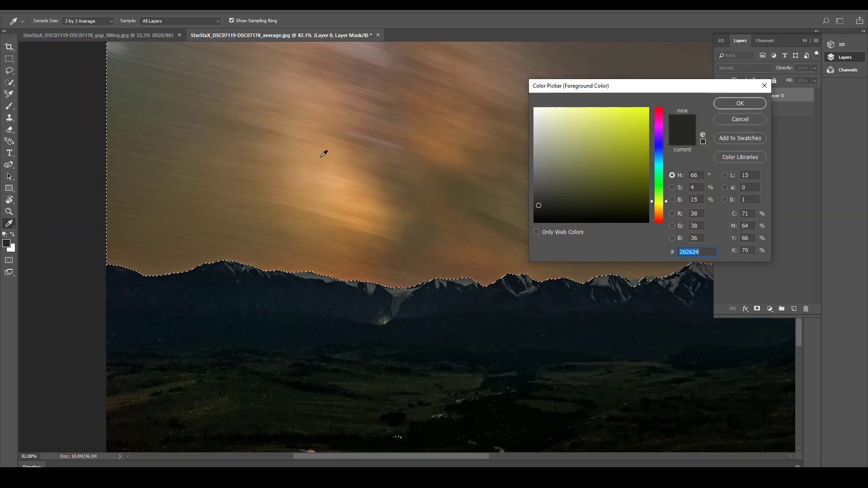
{"action": "left_click", "coordinate": [739, 103]}
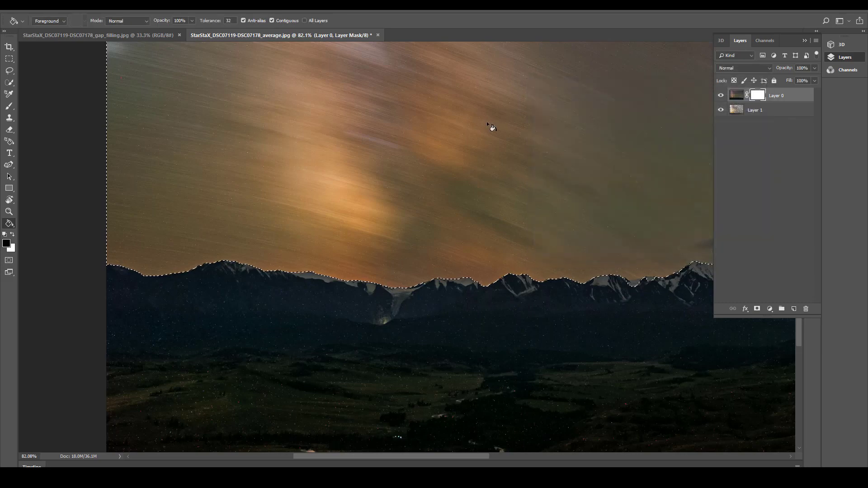
{"action": "left_click", "coordinate": [490, 127]}
{"action": "key", "text": "z"}
{"action": "scroll", "coordinate": [560, 158], "scroll_direction": "down", "scroll_amount": 5}
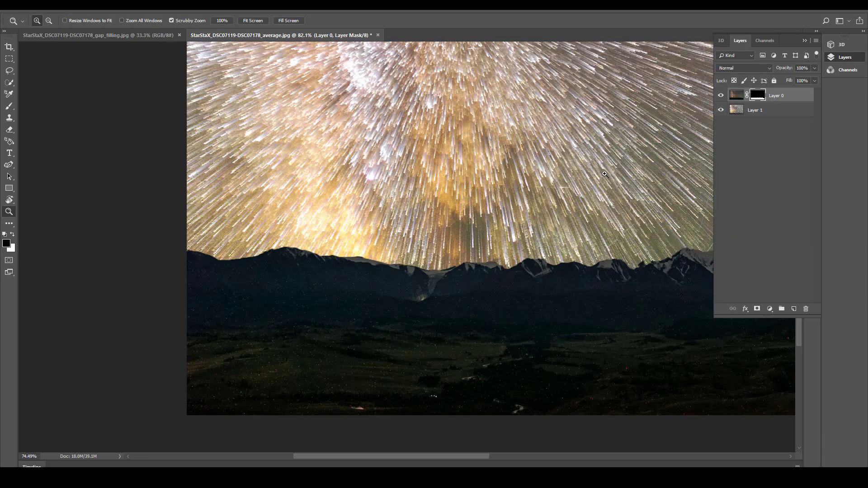
Apply a 1.5 px Gaussian Blur to the sky layer mask
{"action": "scroll", "coordinate": [404, 263], "scroll_direction": "up", "scroll_amount": 3}
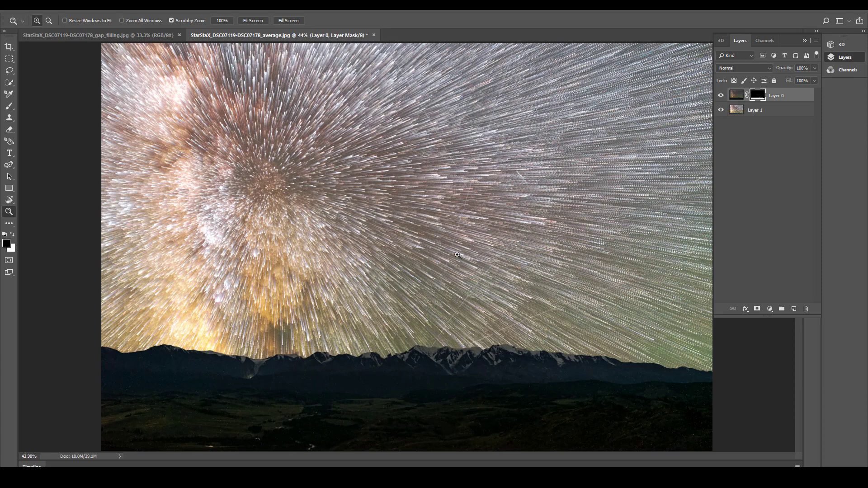
{"action": "left_click", "coordinate": [137, 4]}
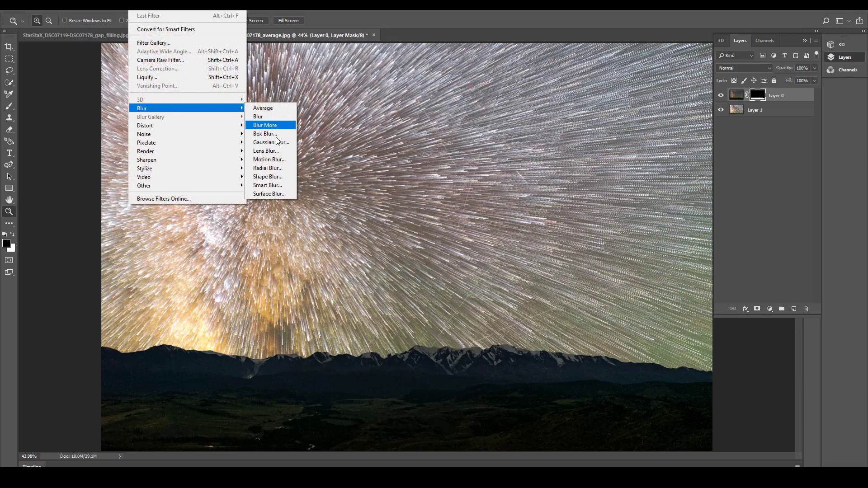
{"action": "left_click", "coordinate": [271, 142]}
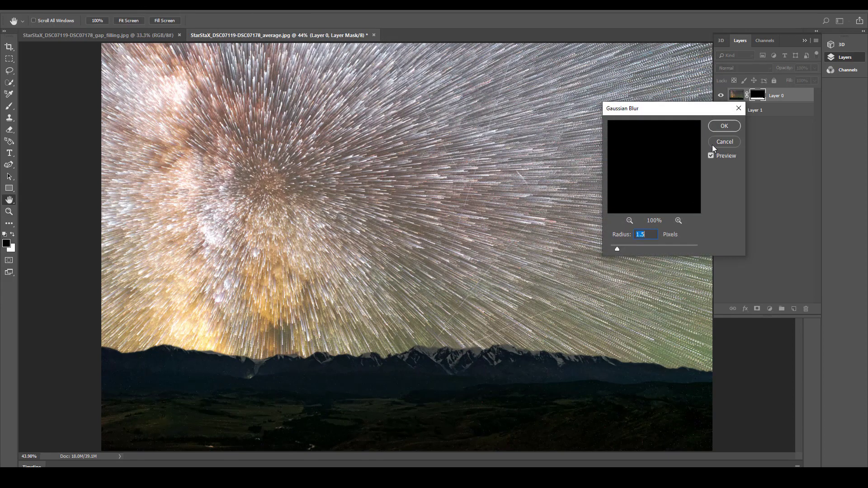
{"action": "key", "text": "Return"}
Zoom in to inspect the softened edge along the mountain ridge
{"action": "key", "text": "z"}
{"action": "scroll", "coordinate": [384, 356], "scroll_direction": "up", "scroll_amount": 2}
{"action": "scroll", "coordinate": [385, 355], "scroll_direction": "up", "scroll_amount": 3}
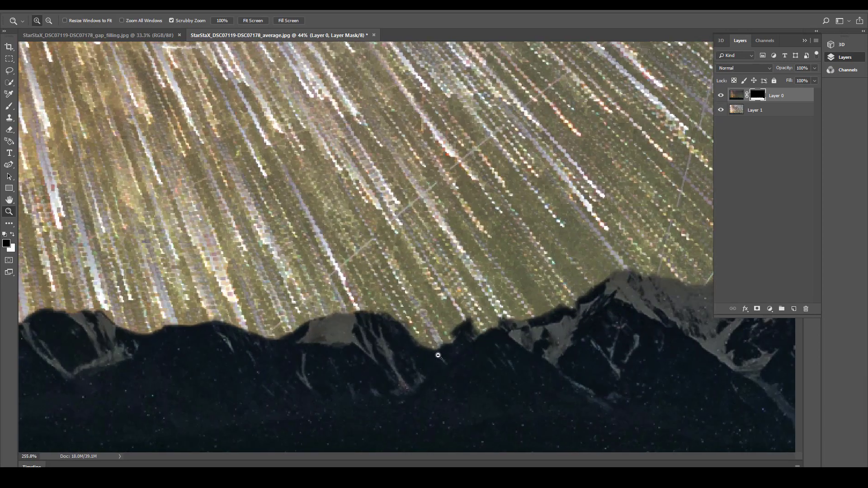
{"action": "scroll", "coordinate": [385, 356], "scroll_direction": "up", "scroll_amount": 2}
{"action": "scroll", "coordinate": [384, 356], "scroll_direction": "down", "scroll_amount": 5}
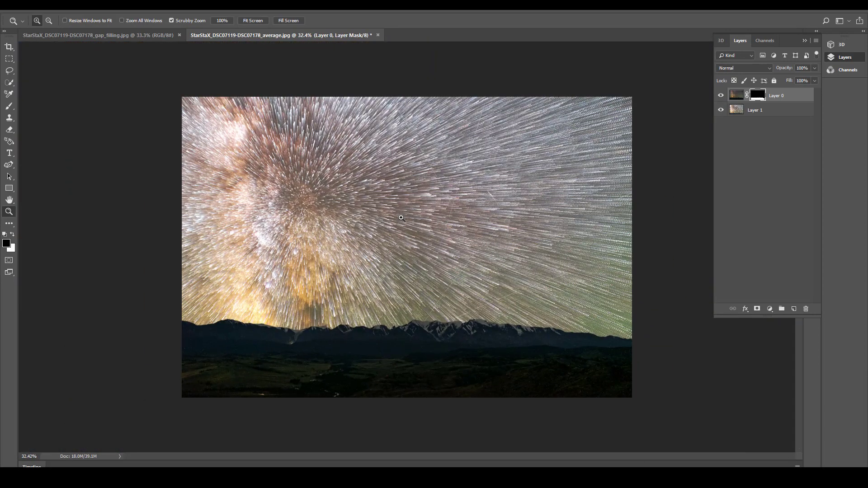
{"action": "left_click_drag", "start_coordinate": [401, 217], "coordinate": [429, 219]}
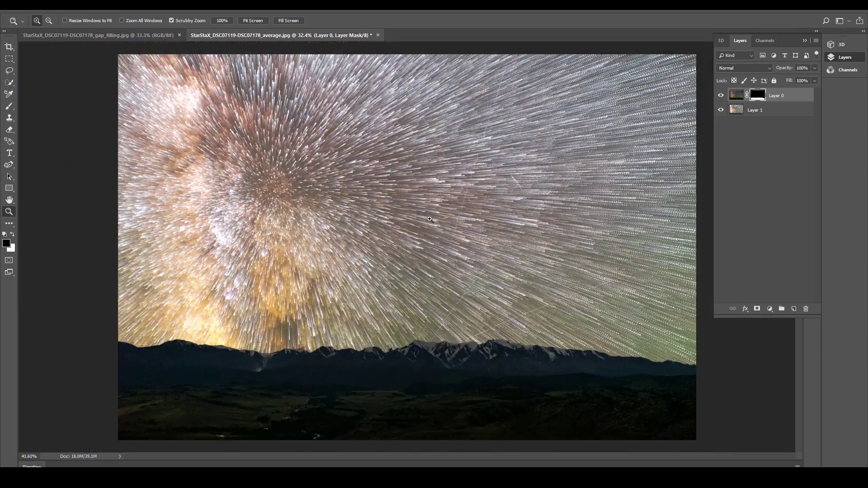